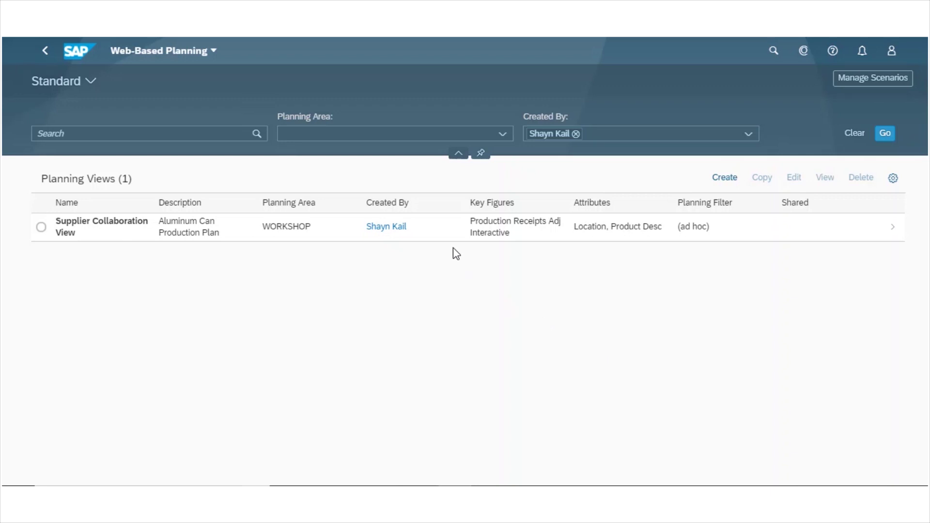
In the Supplier Collaboration View, set the primary supplier's 19-Dec receipts to 25,000 and save
click(444, 224)
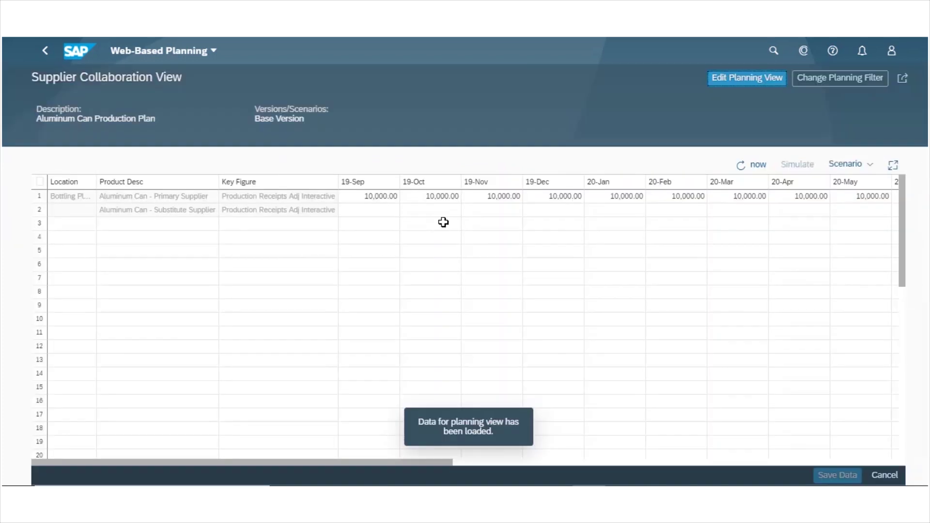
click(567, 197)
text(25000)
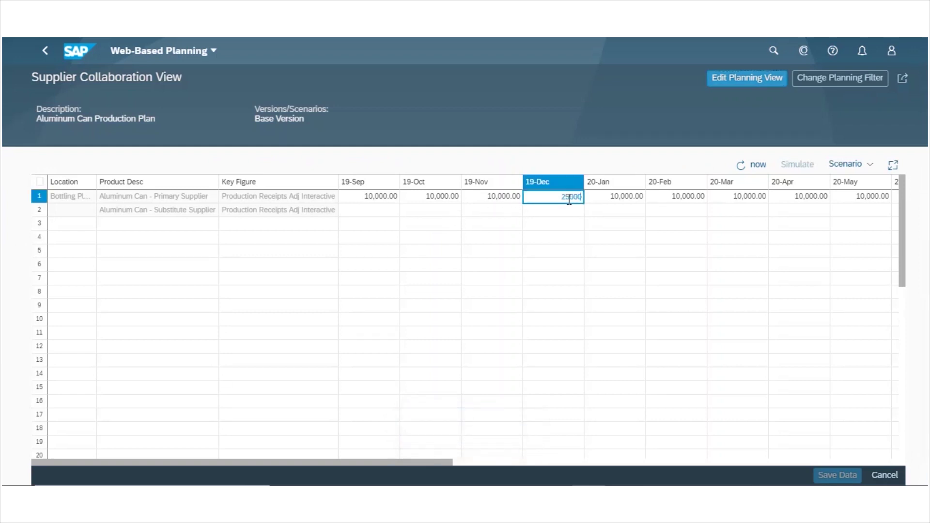
key(Return)
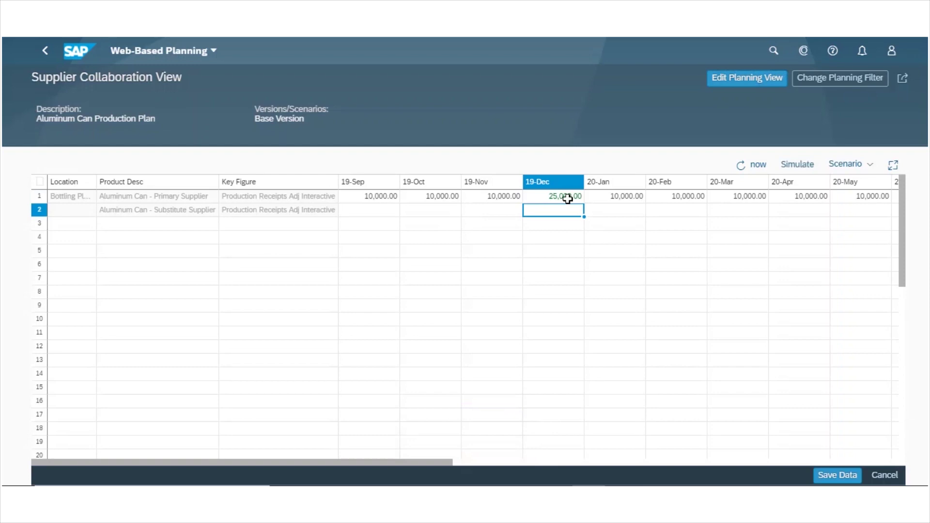
click(839, 476)
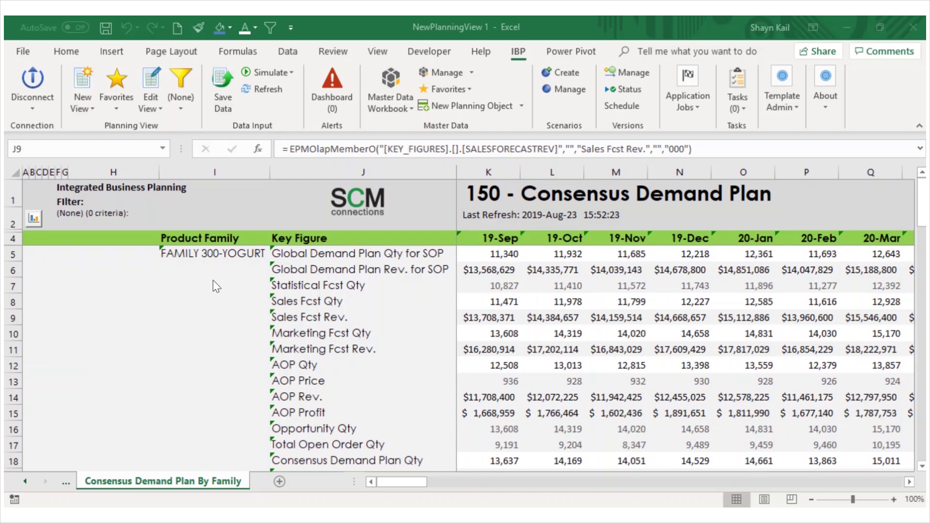
Open Edit View and review the view's selected key figures, including AOP Qty details
click(154, 80)
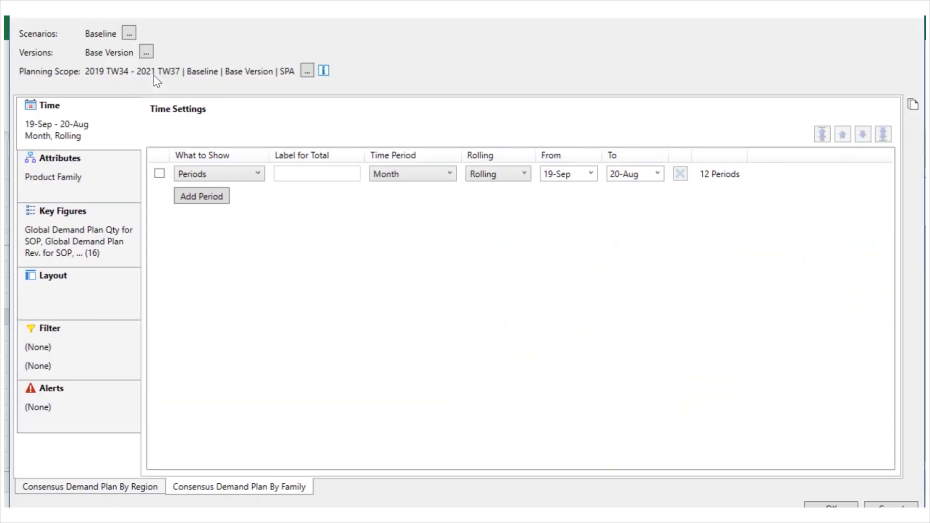
click(112, 252)
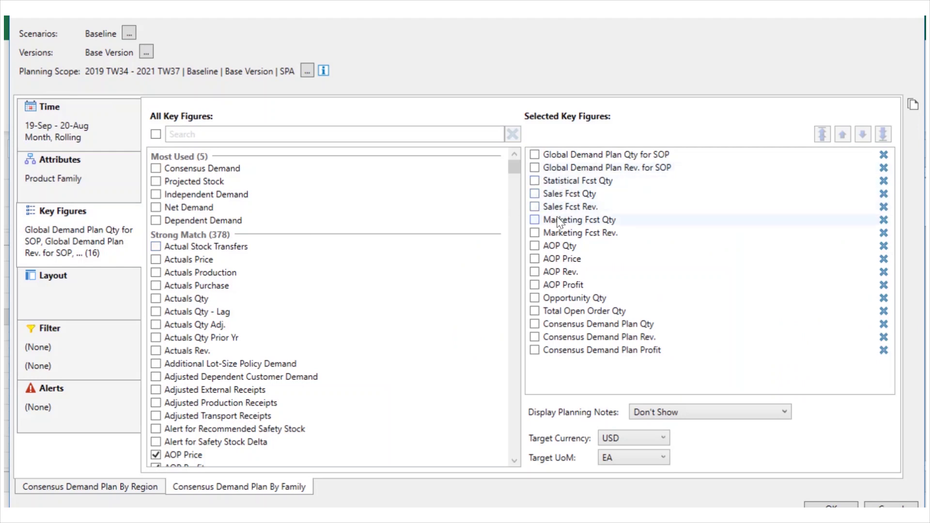
mouse_move(556, 250)
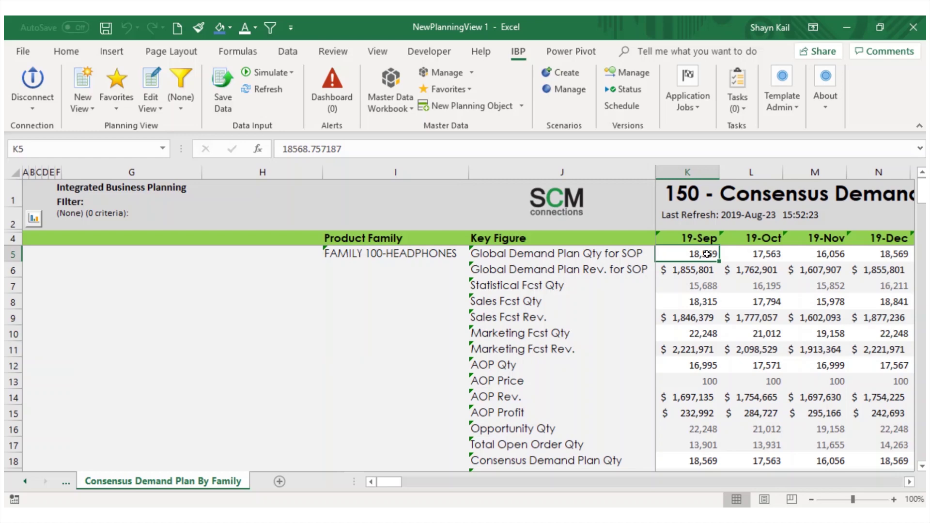
Drill the K5 value down by attribute using Product Desc and Customer Description
right_click(708, 254)
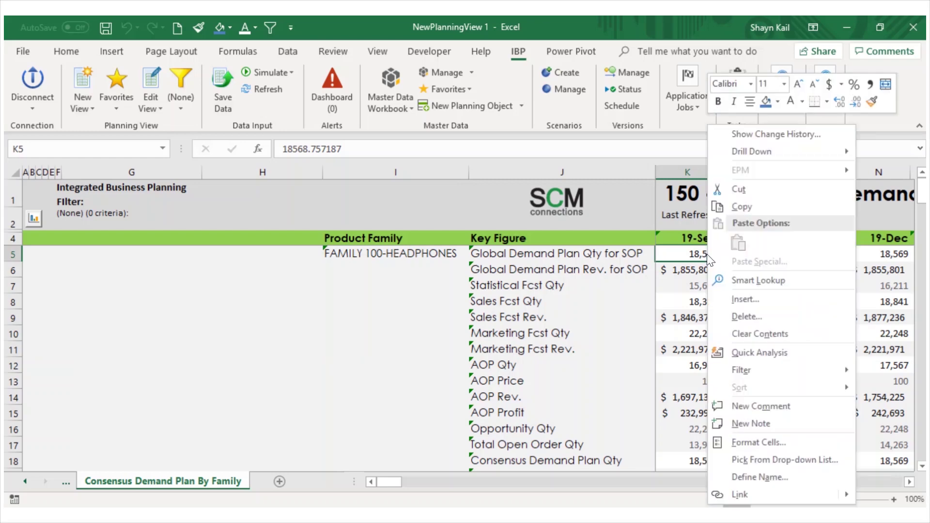
mouse_move(757, 138)
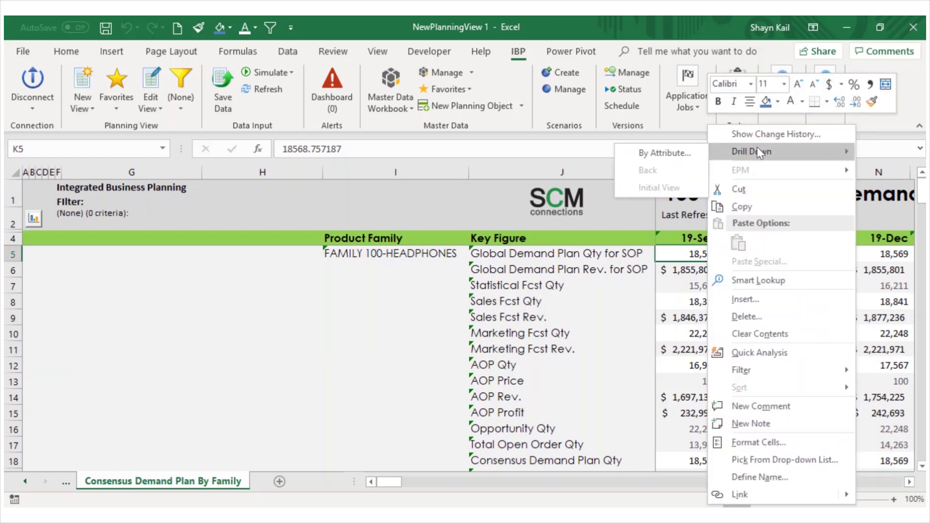
click(678, 152)
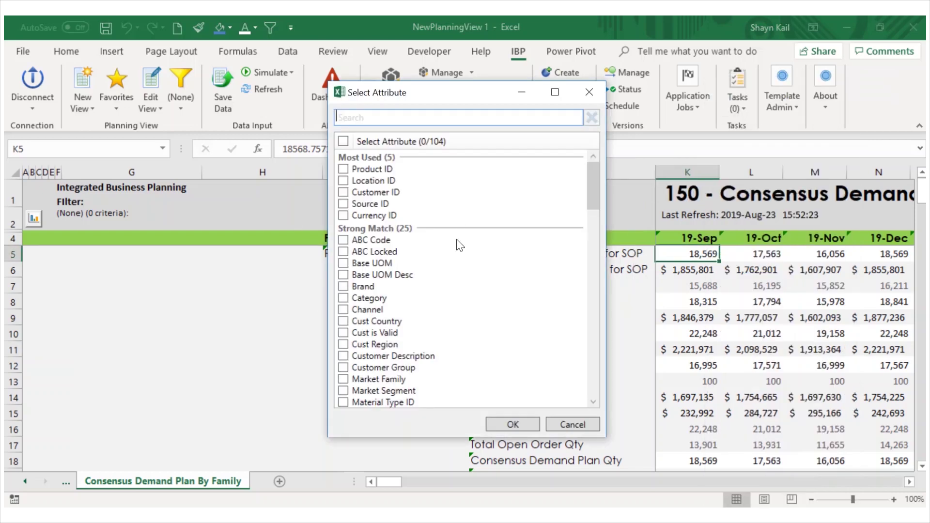
scroll(460, 248, down, 15)
scroll(459, 248, down, 10)
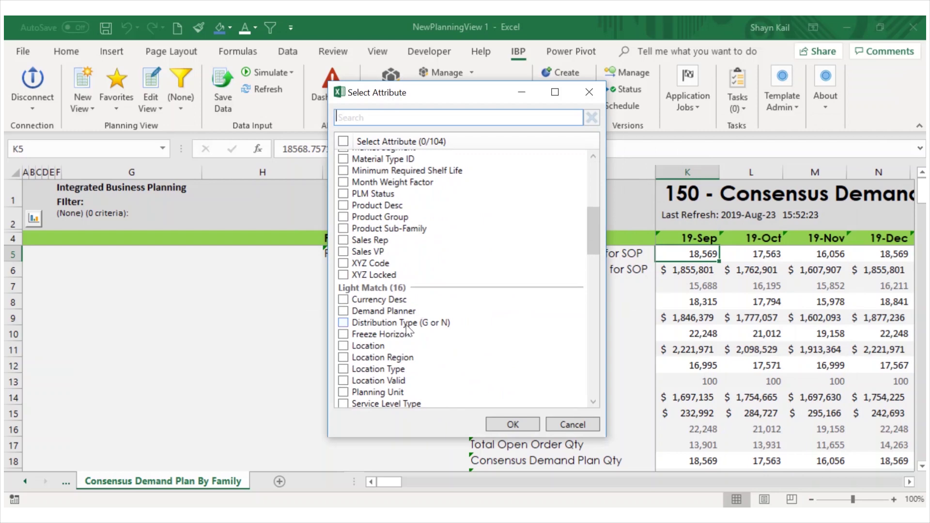
click(385, 205)
scroll(595, 153, up, 2)
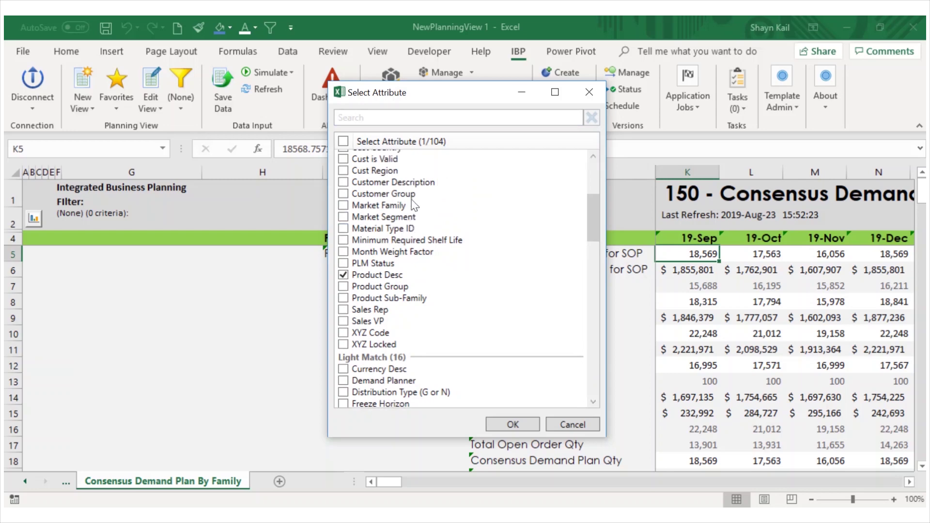
click(423, 182)
click(508, 426)
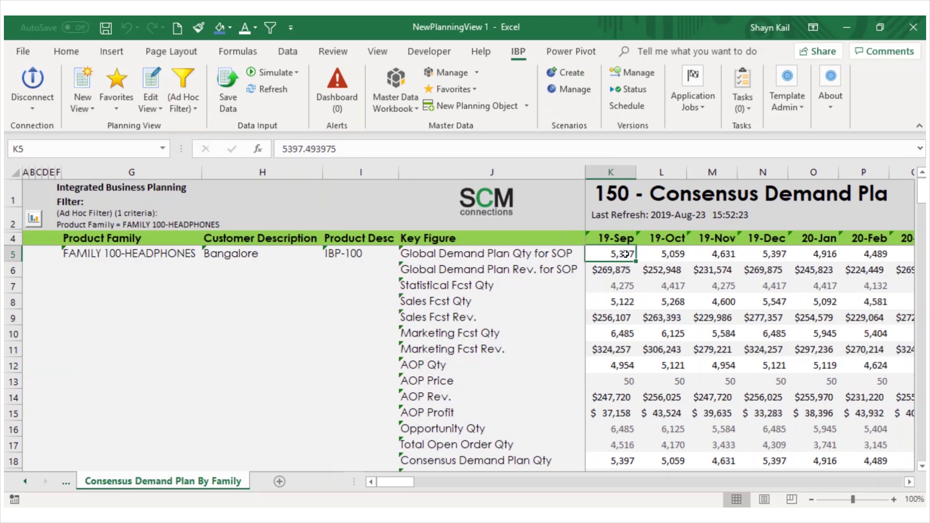
Drill back from K5 to the FAMILY 100-HEADPHONES family-level view
right_click(626, 254)
mouse_move(680, 153)
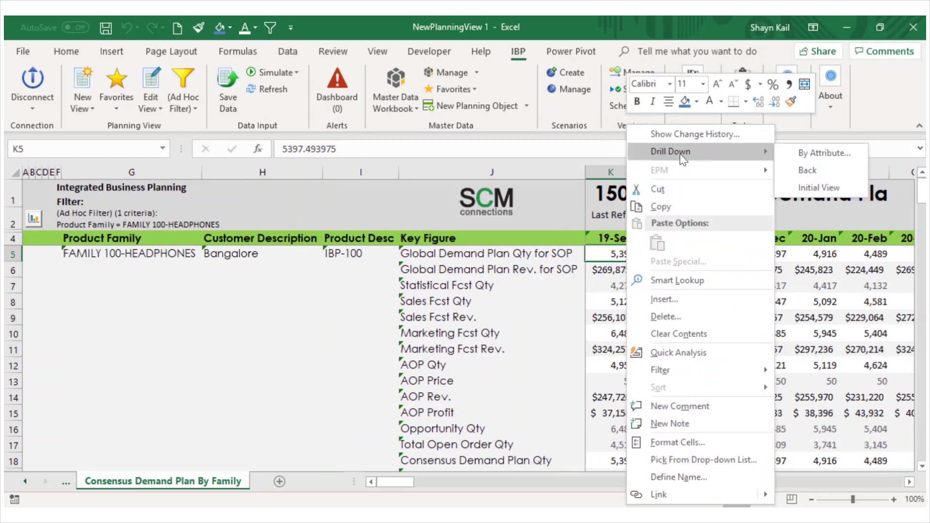
click(792, 173)
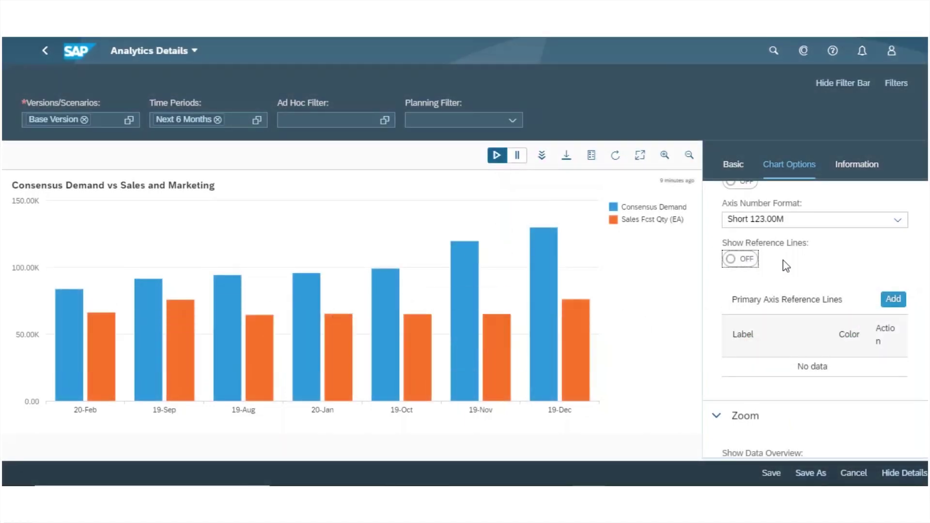
Add a Dynamic, Average, dashed magenta reference line labelled 'Avg Consensus Demand'
click(752, 264)
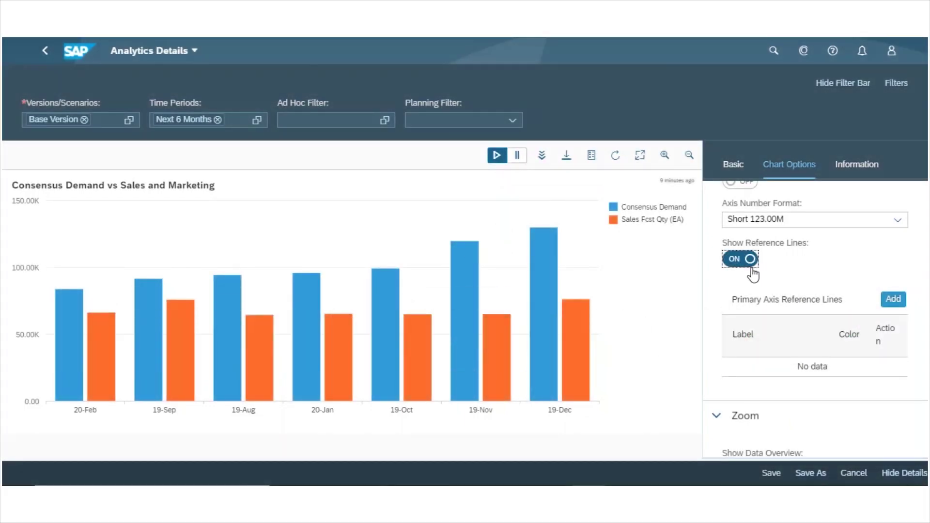
click(896, 303)
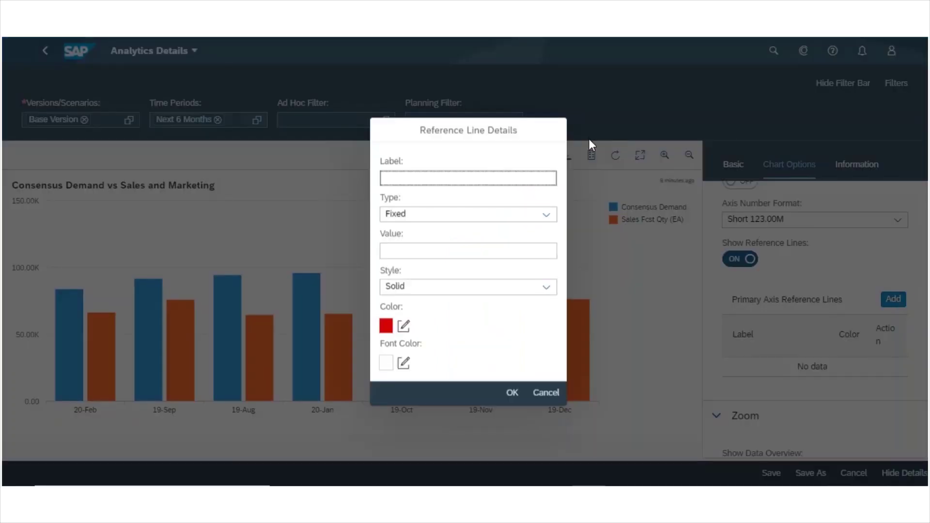
text(Avg Consensus Demand)
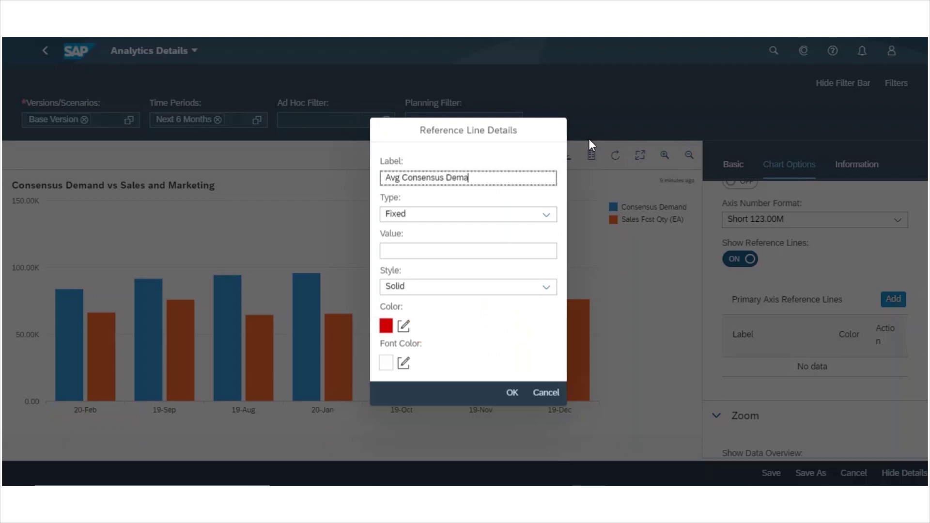
click(536, 218)
click(523, 252)
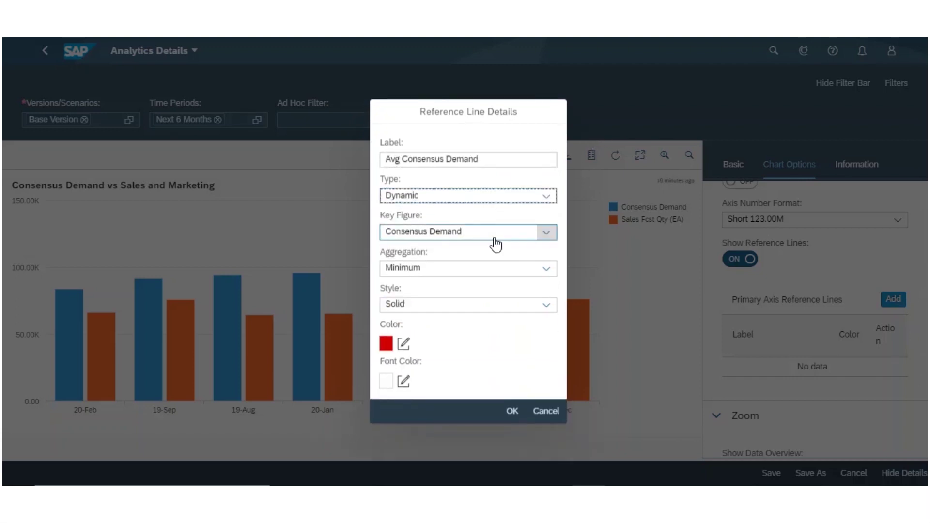
click(487, 276)
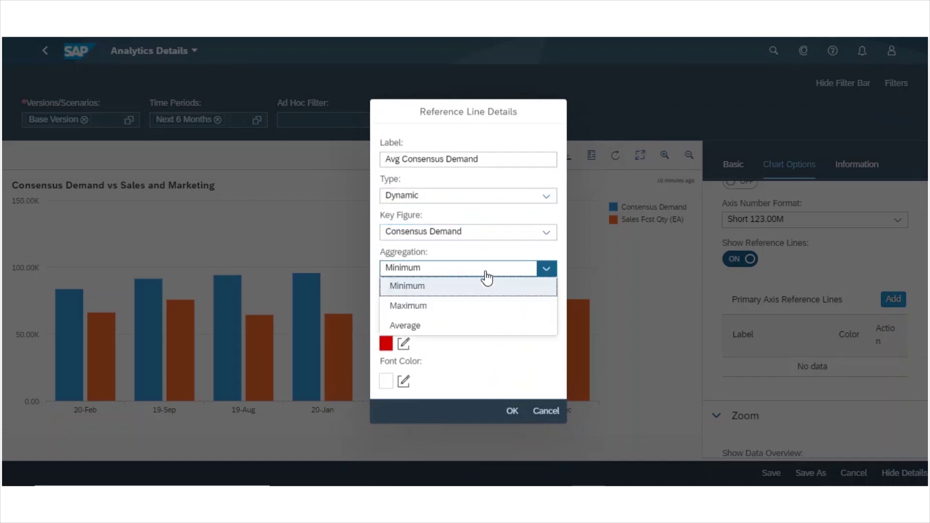
click(474, 326)
click(474, 309)
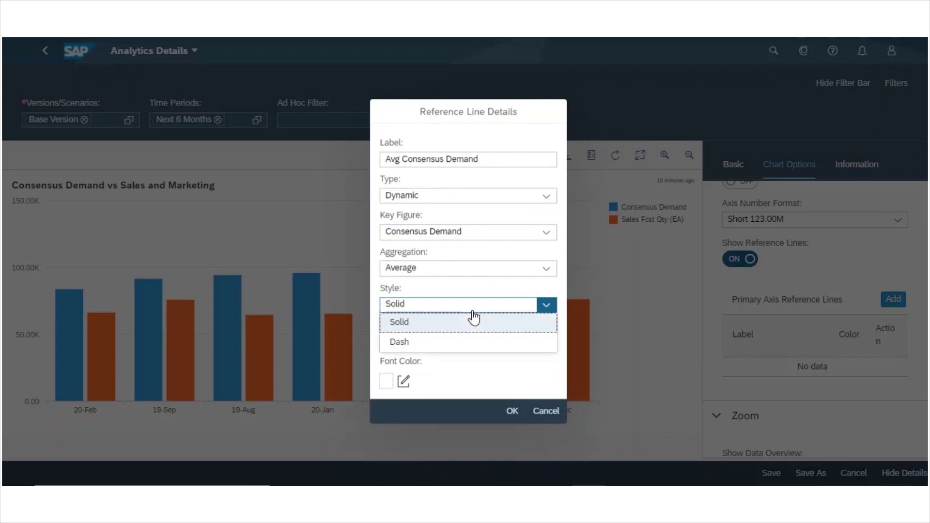
click(466, 345)
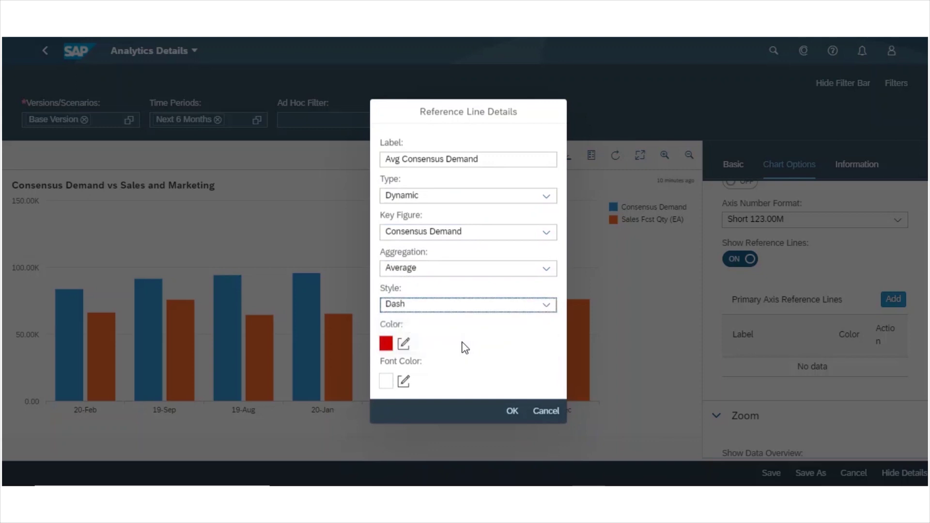
click(405, 344)
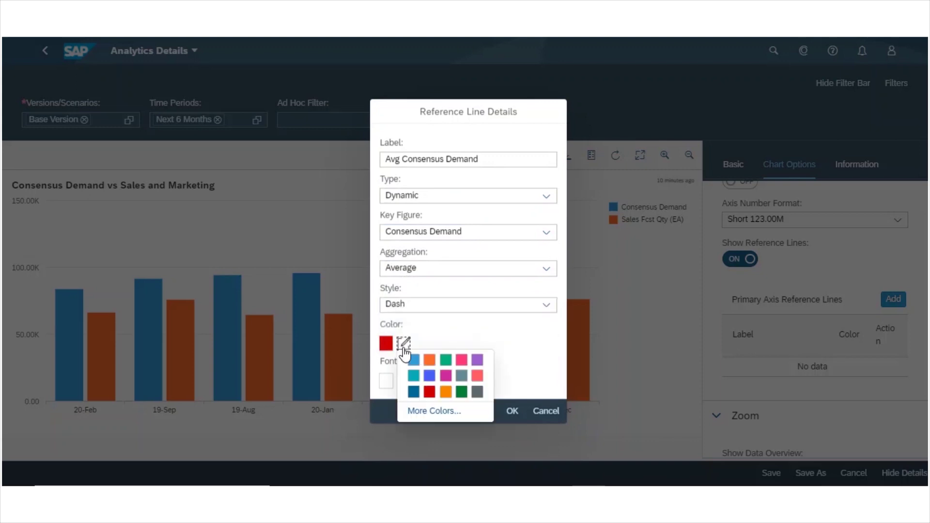
click(445, 376)
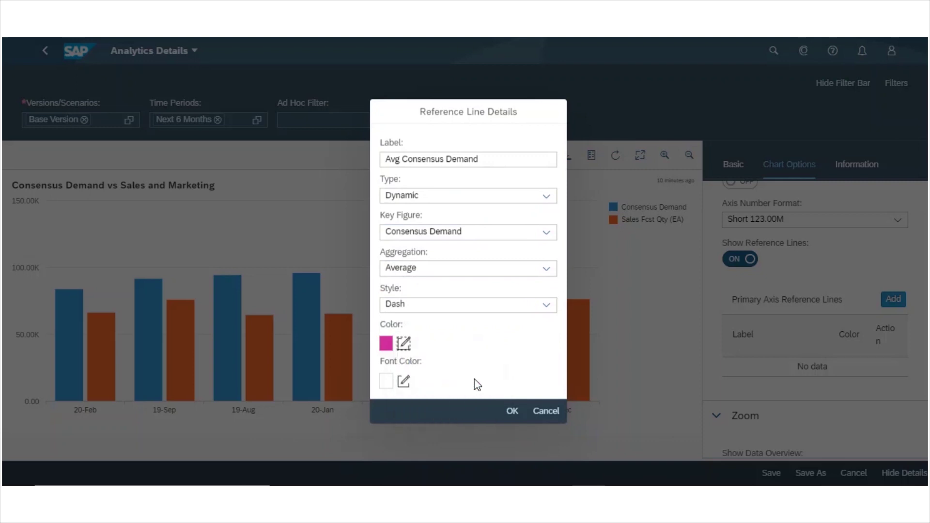
click(512, 411)
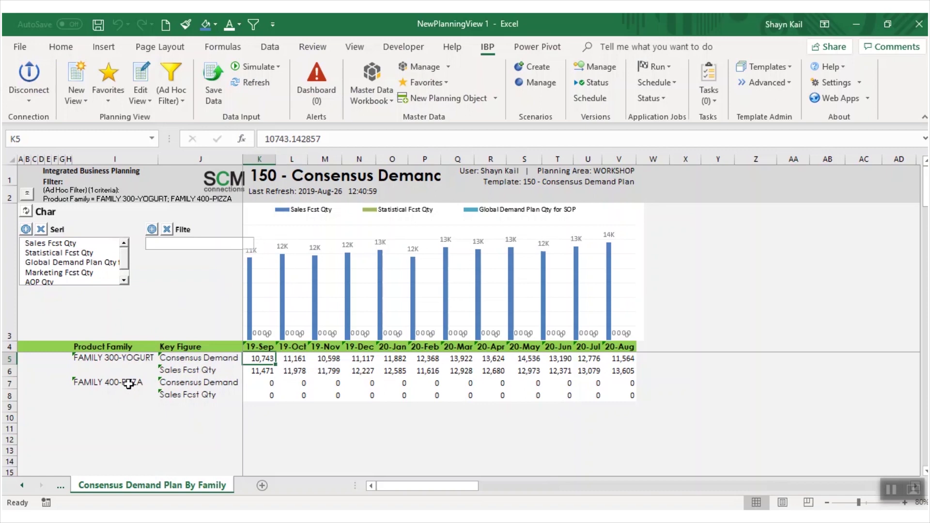
Open Edit View for the YOGURT and PIZZA planning view
click(133, 83)
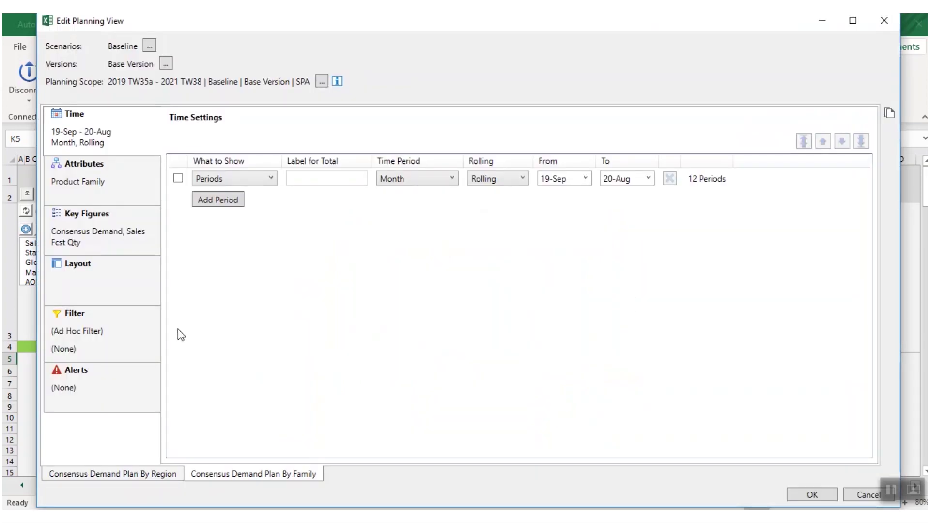
Set the view's value-based filter to Not Empty or Zero and apply it
click(119, 339)
click(243, 376)
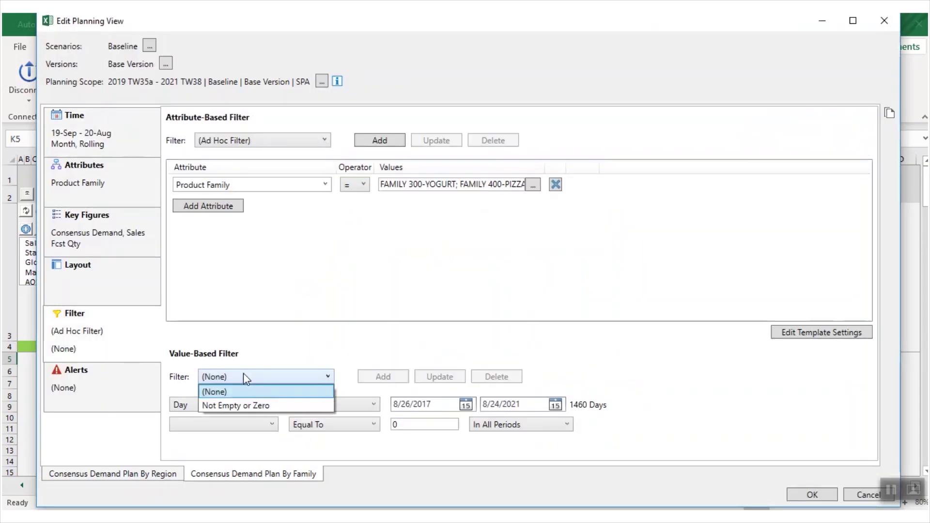
click(243, 406)
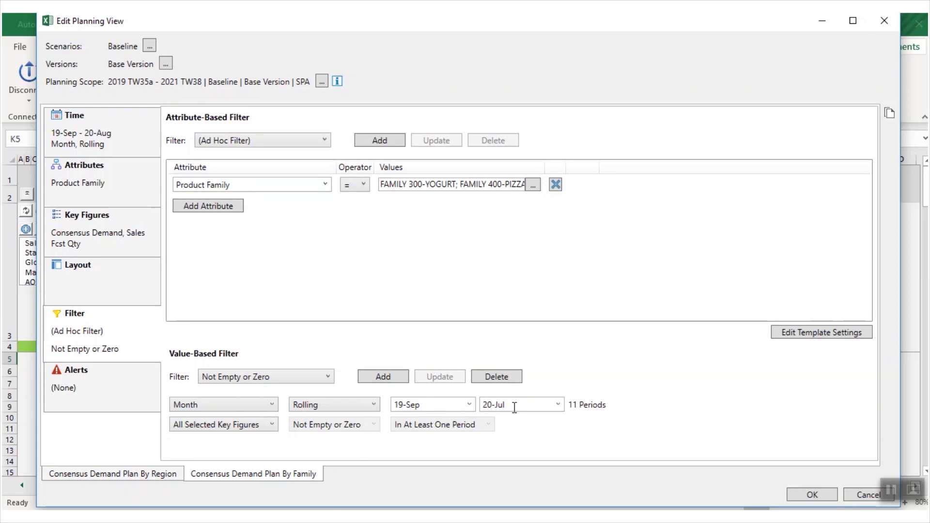
click(812, 495)
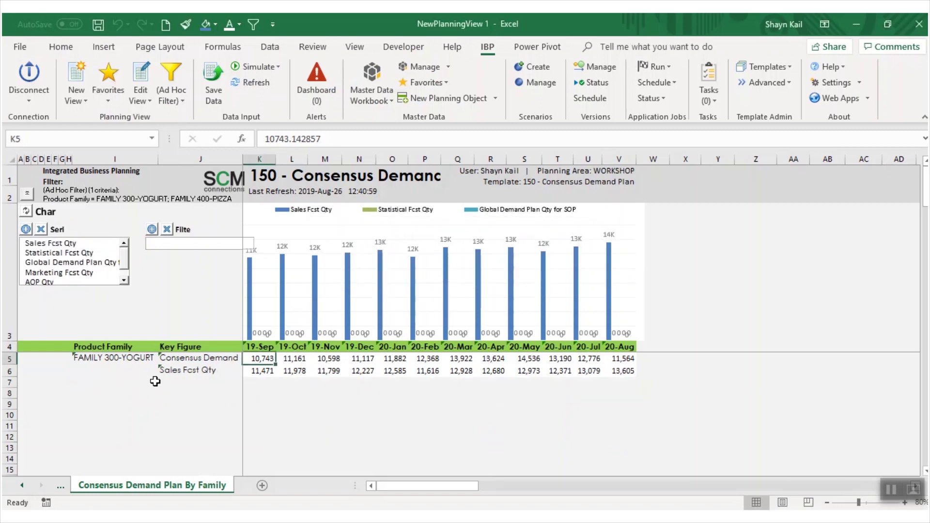
click(135, 358)
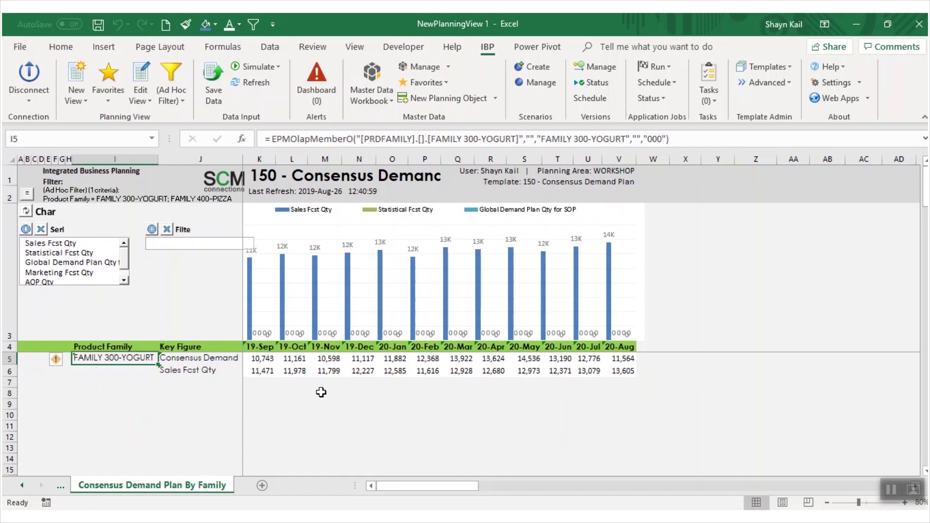